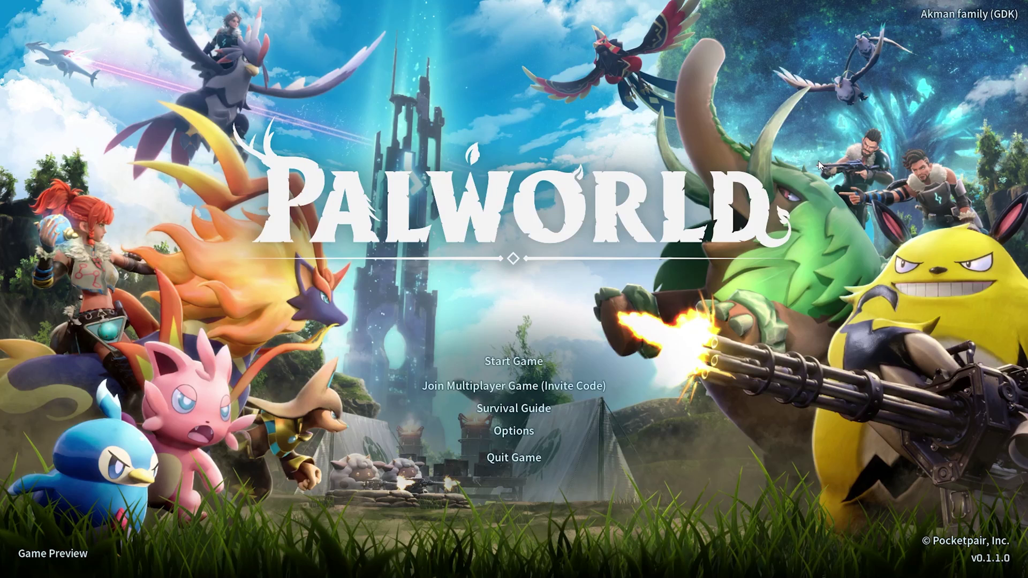
- Quit Palworld from its main menu and confirm with Yes
click(509, 458)
click(471, 392)
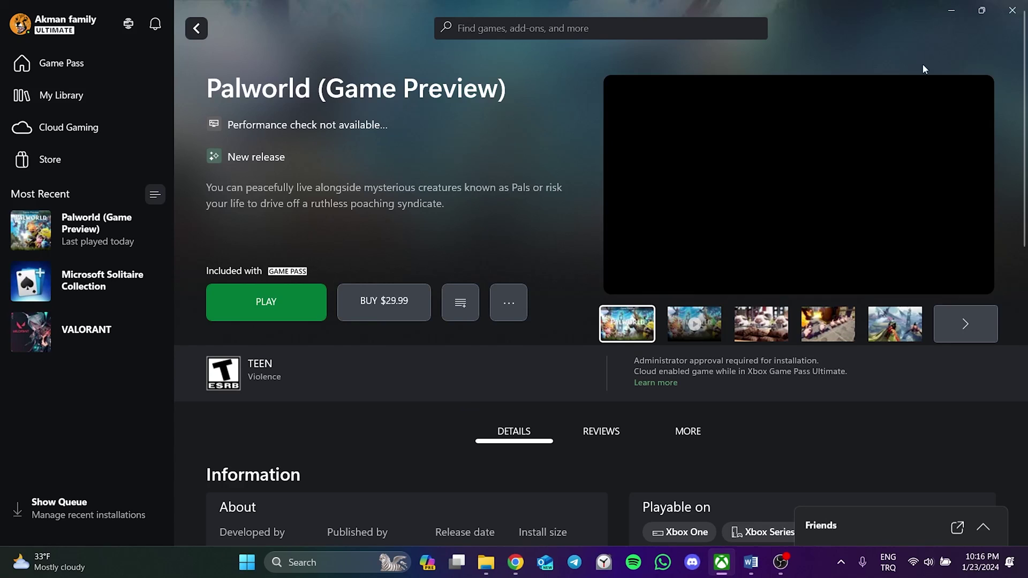
- Minimize the Xbox app, bring up the Run dialog with Win+R, then dismiss it
click(951, 10)
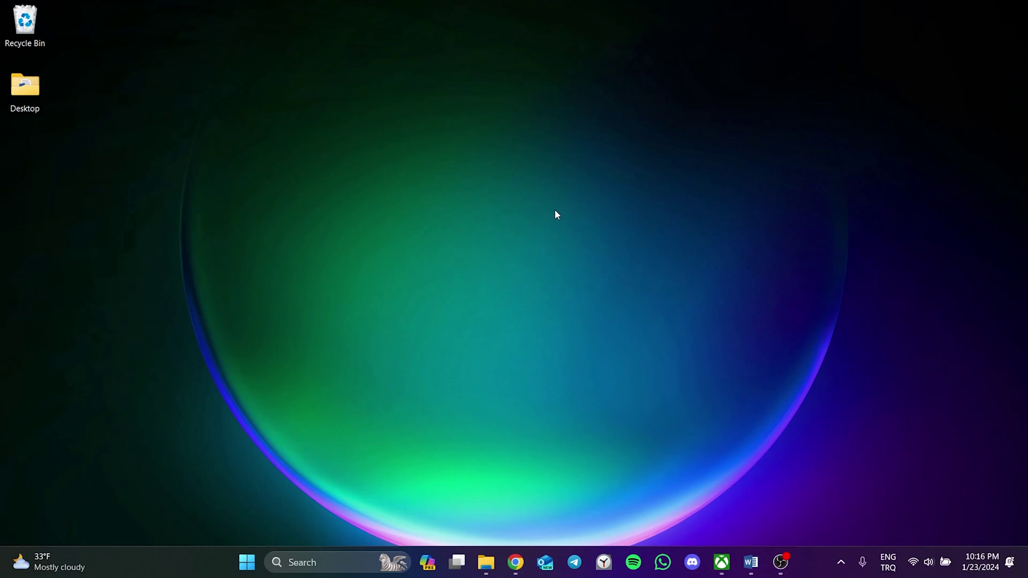
key(super+r)
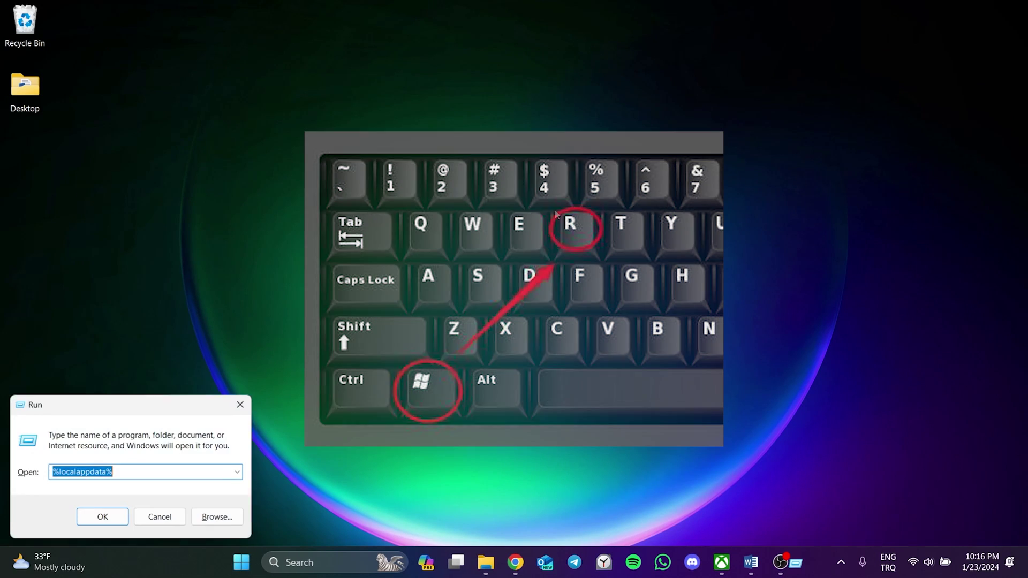
drag(143, 399, 271, 254)
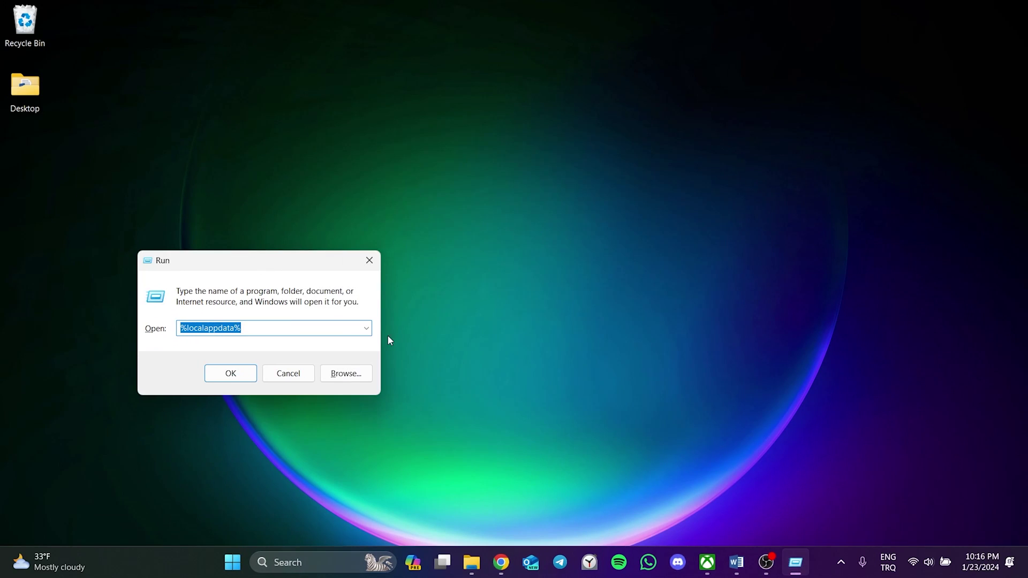
key(Return)
- Launch Run from Start search and run %localappdata% to open the AppData Local folder
click(308, 563)
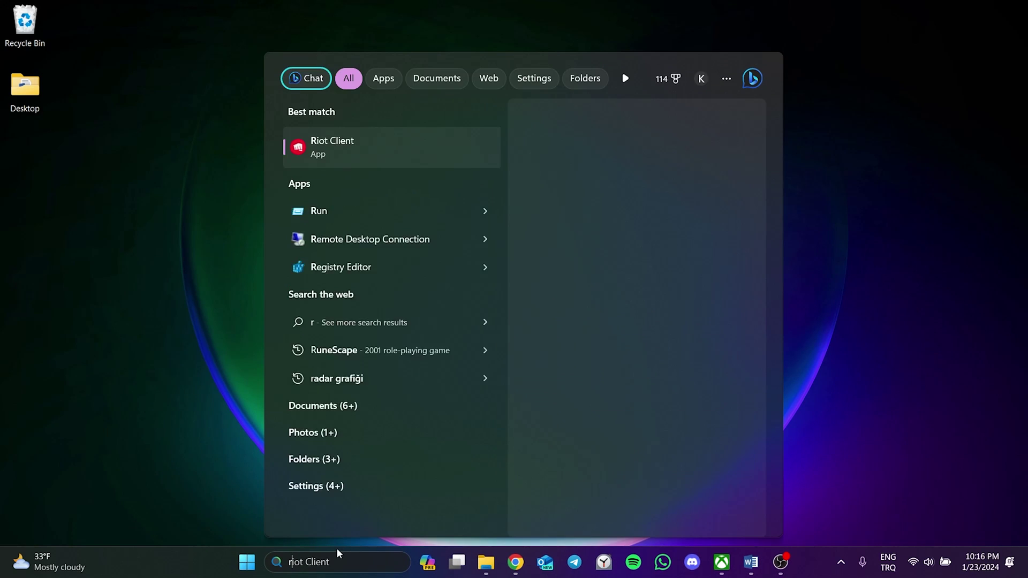
text(run)
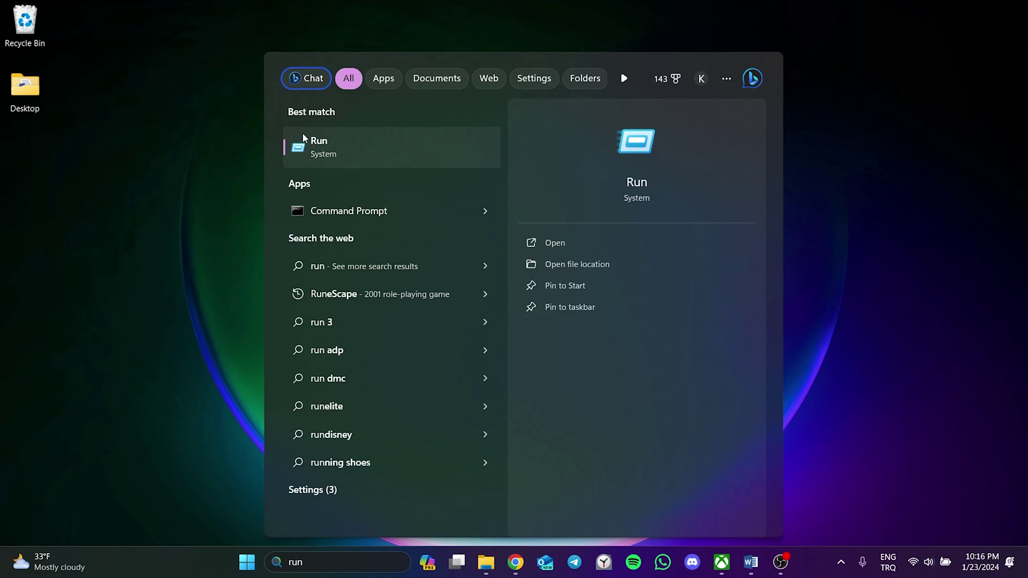
click(359, 143)
drag(152, 407, 421, 252)
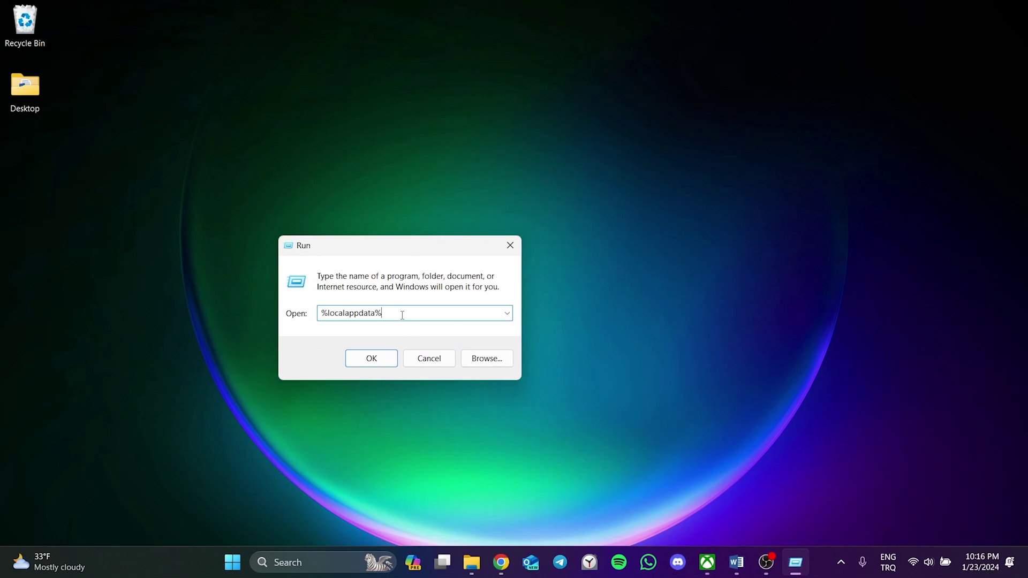
key(BackSpace)
text(%local)
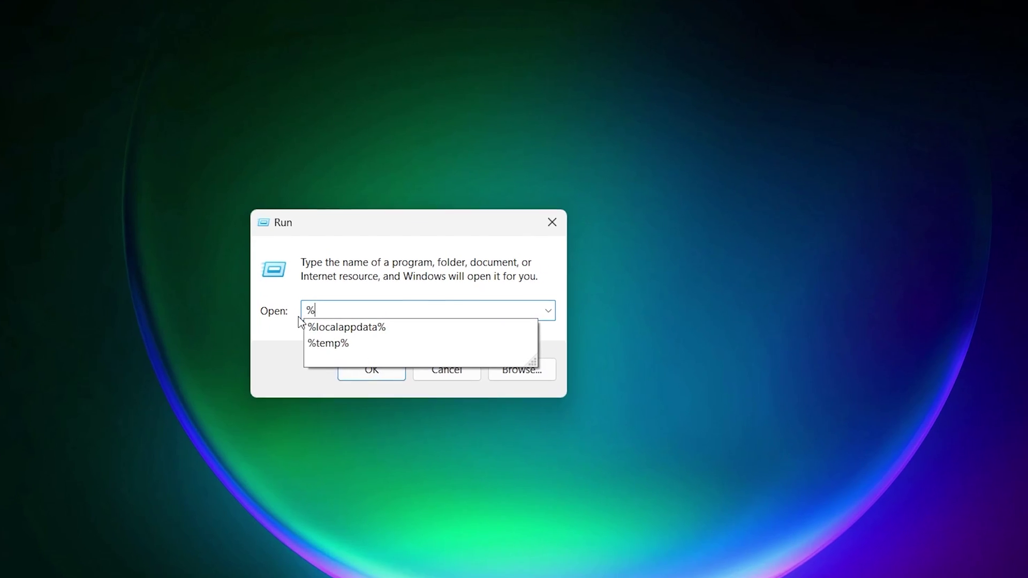
text(appdata%)
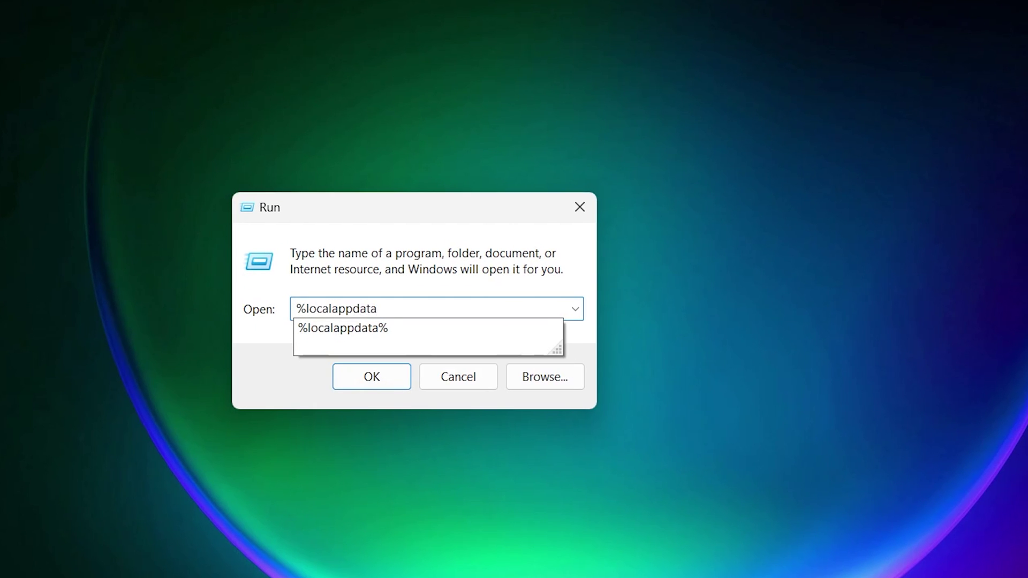
click(369, 375)
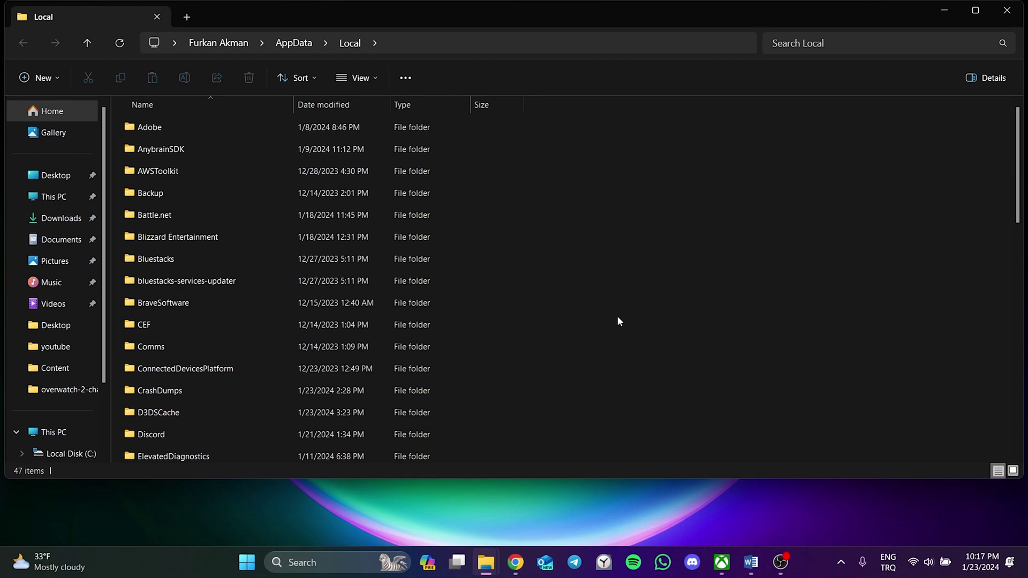
- Navigate into the Pal\Saved\Config\WinGDK folder in File Explorer
key(p)
click(166, 169)
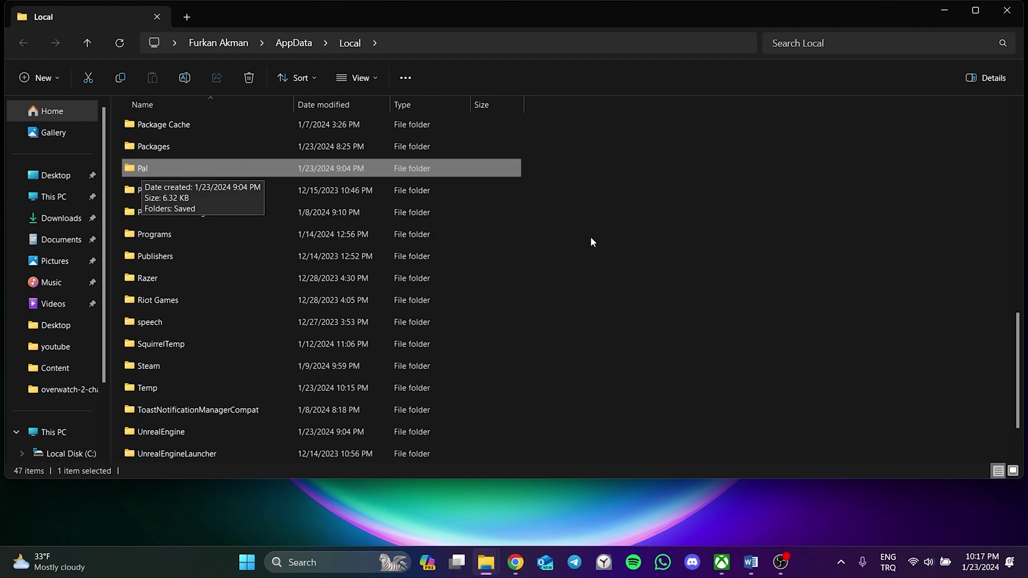
scroll(593, 236, up, 2)
scroll(597, 229, down, 1)
double_click(153, 253)
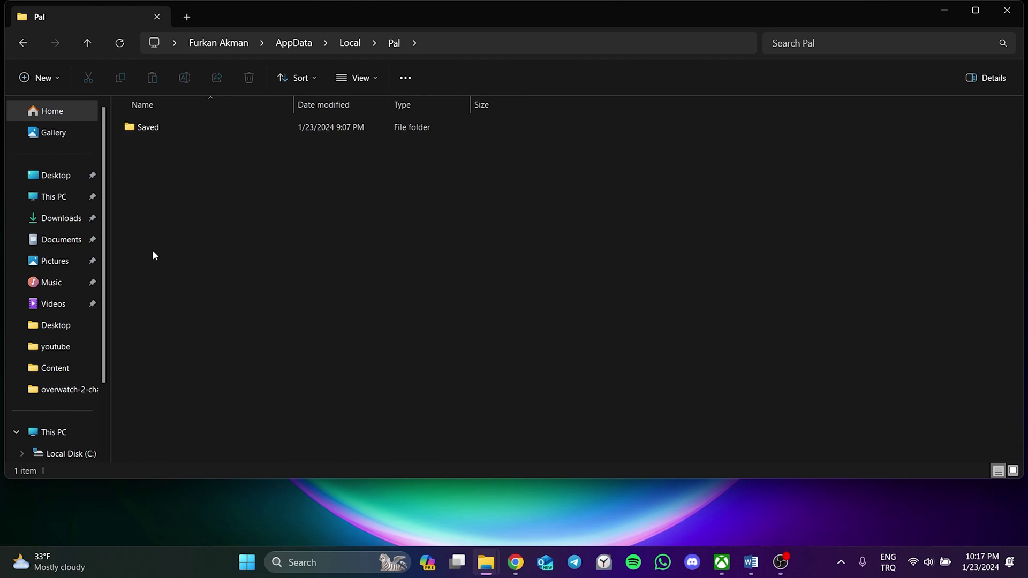
double_click(160, 126)
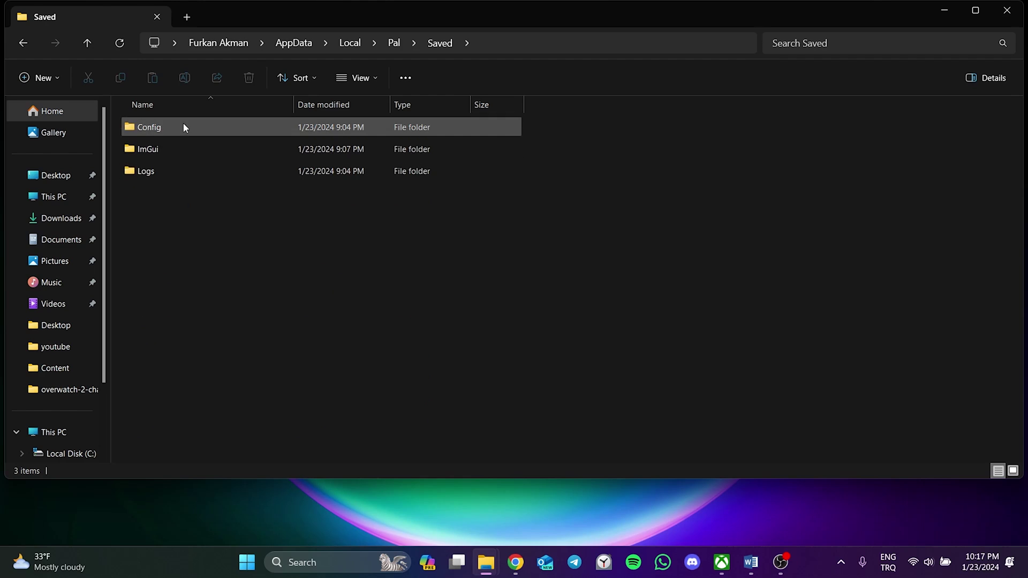
double_click(158, 128)
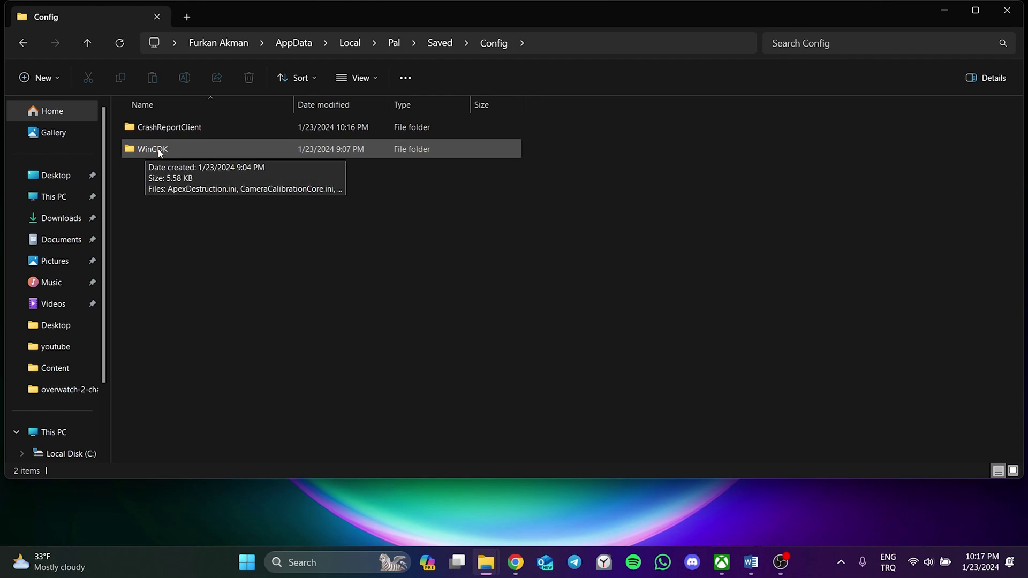
double_click(153, 151)
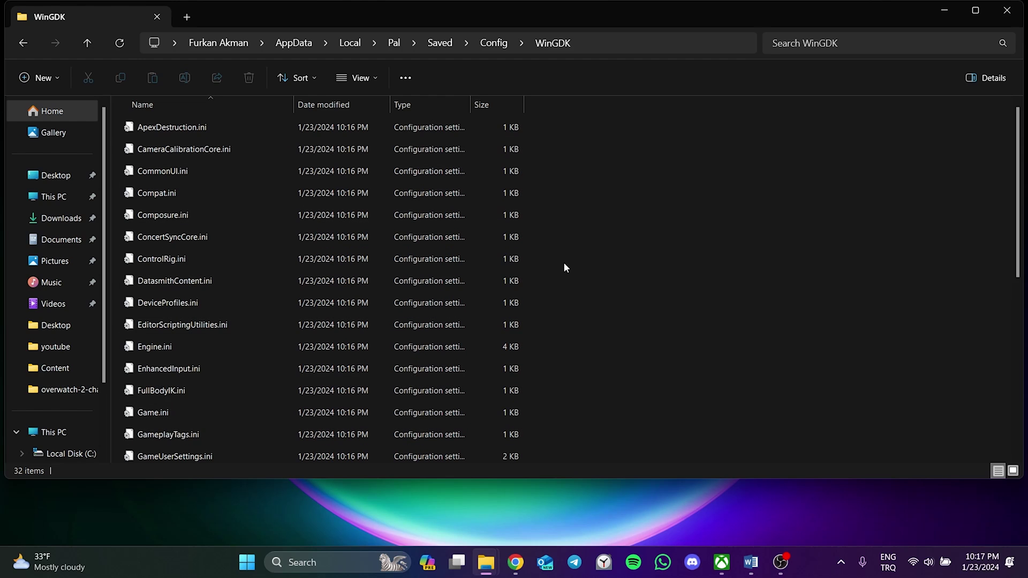
- Open Engine.ini with Notepad through its right-click Open with menu
scroll(579, 340, down, 2)
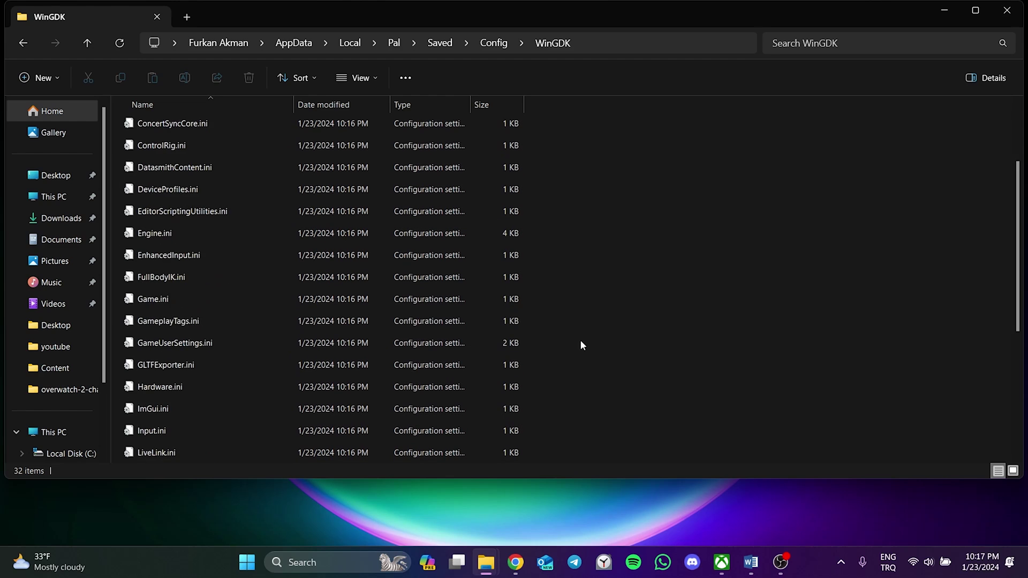
click(191, 235)
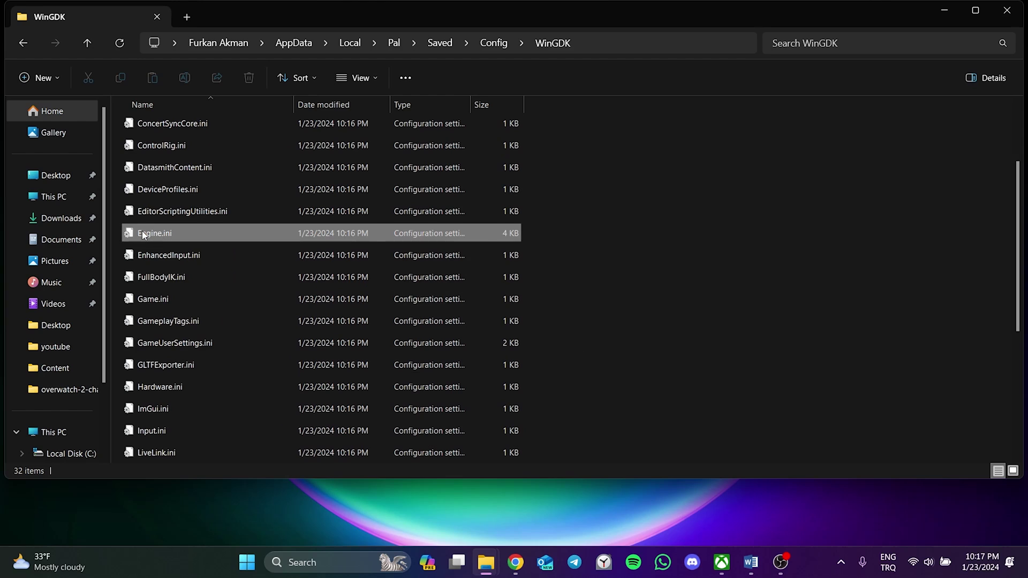
right_click(173, 234)
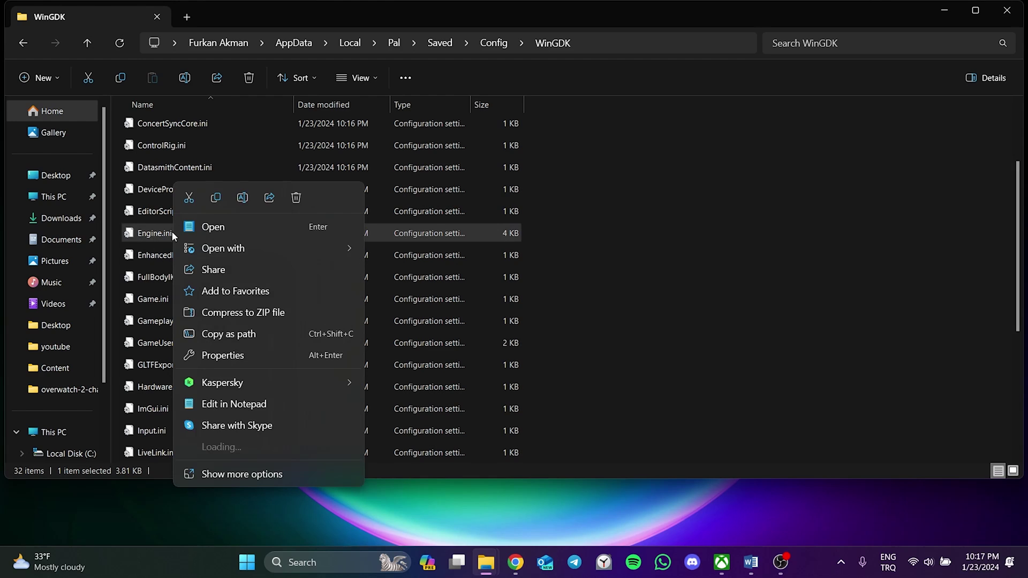
mouse_move(321, 248)
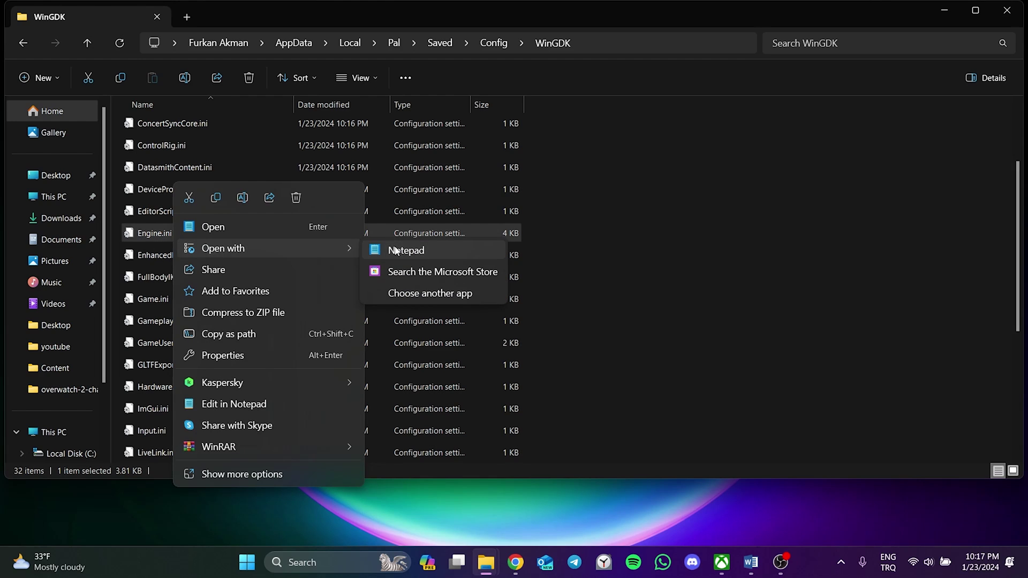
click(388, 252)
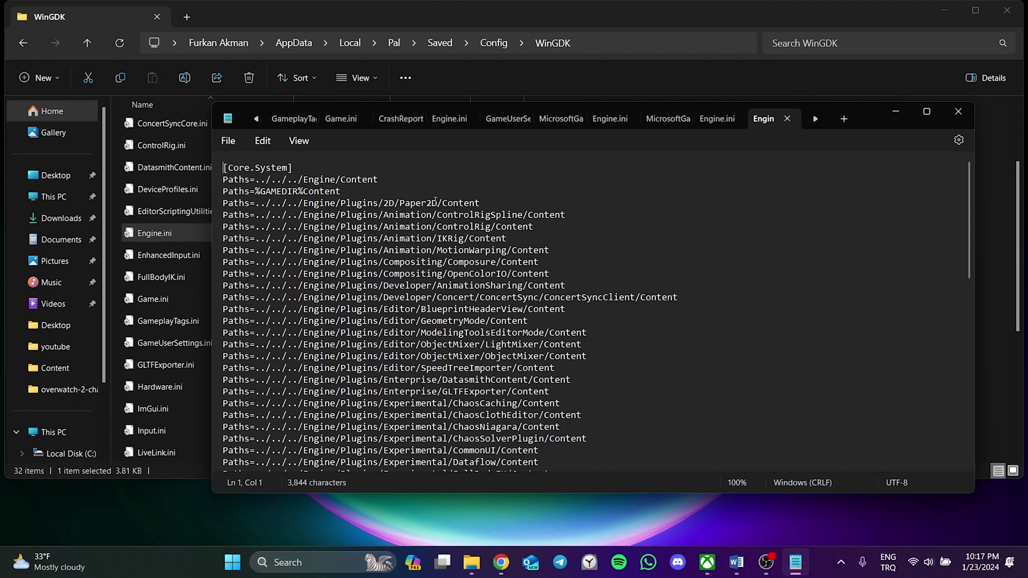
- Scroll to the end of Engine.ini and place the cursor on the empty last line
scroll(226, 208, down, 2)
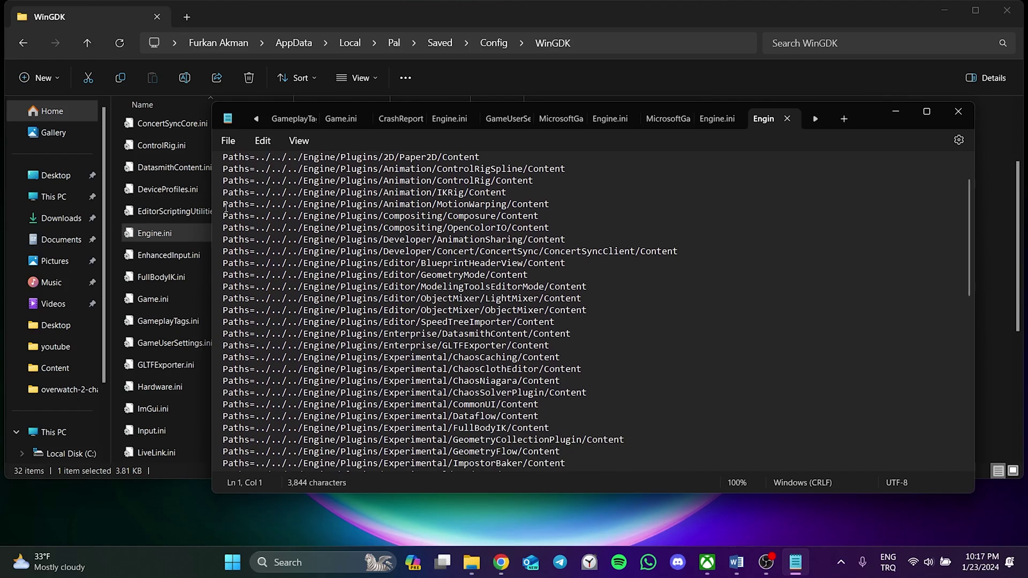
scroll(391, 222, up, 1)
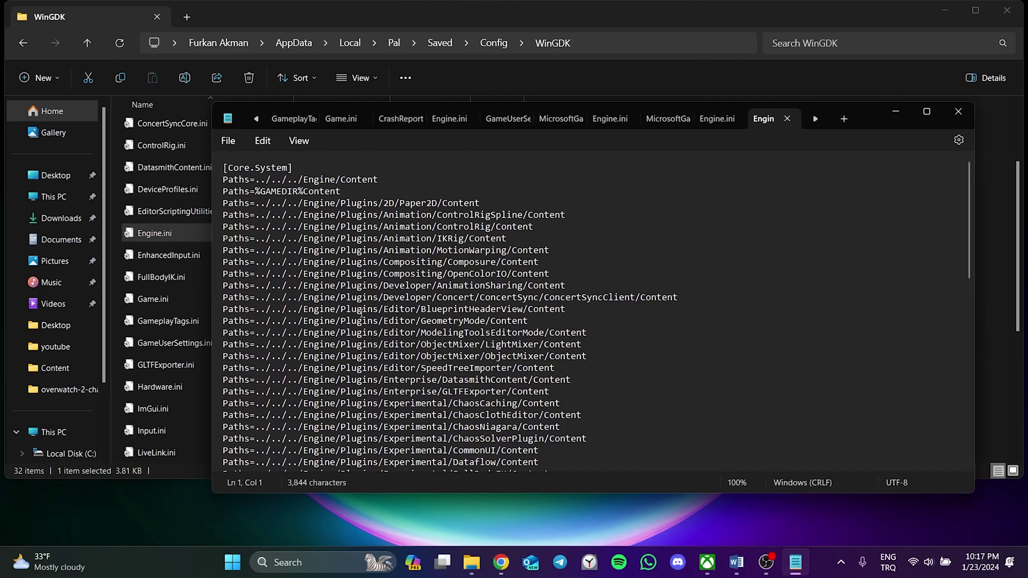
scroll(378, 231, down, 1)
scroll(377, 231, down, 12)
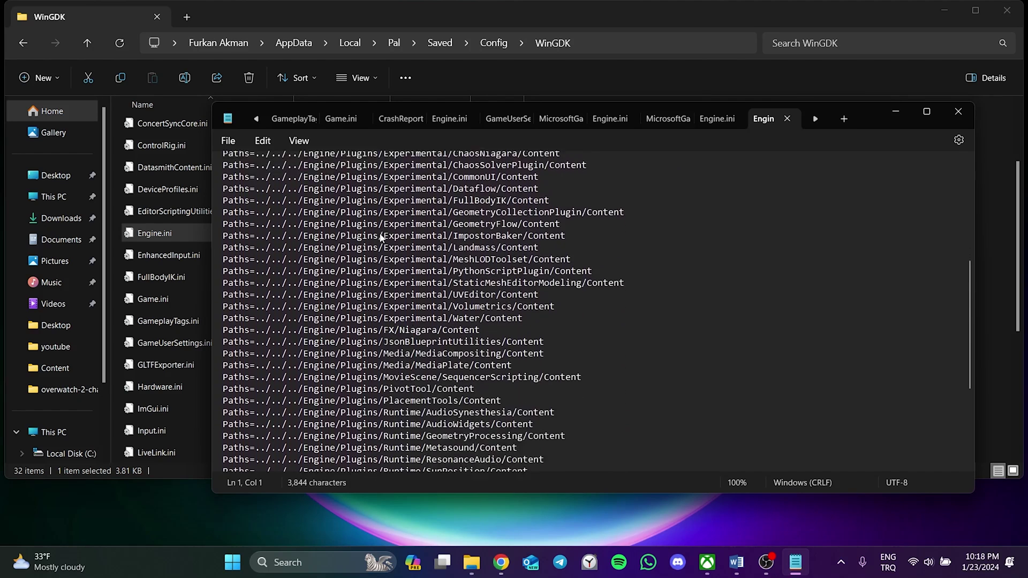
scroll(382, 238, down, 1)
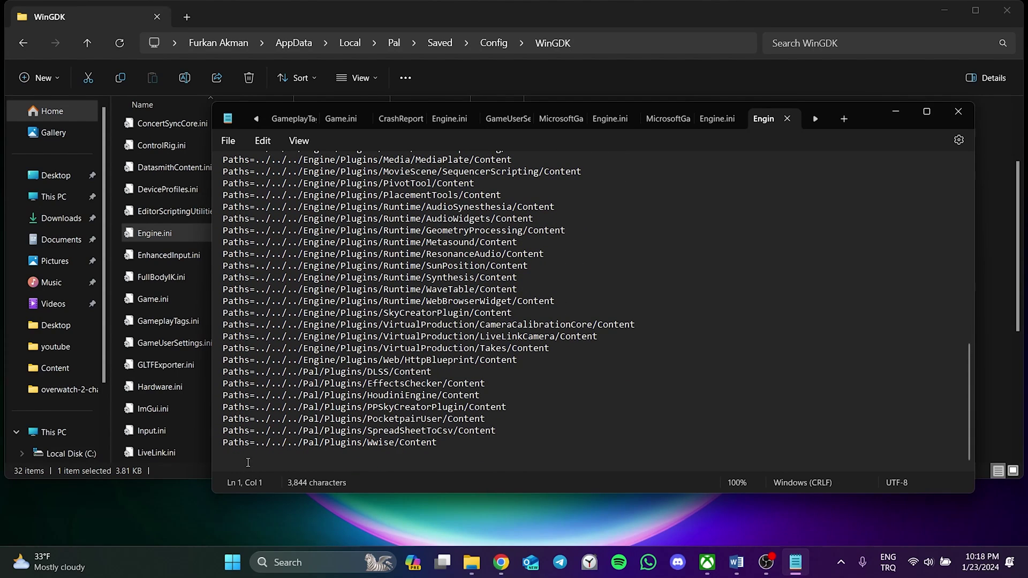
click(252, 462)
- Copy the [Internationalization] and Culture=en lines from the expanded YouTube description, then return to Notepad
click(501, 561)
scroll(236, 413, down, 2)
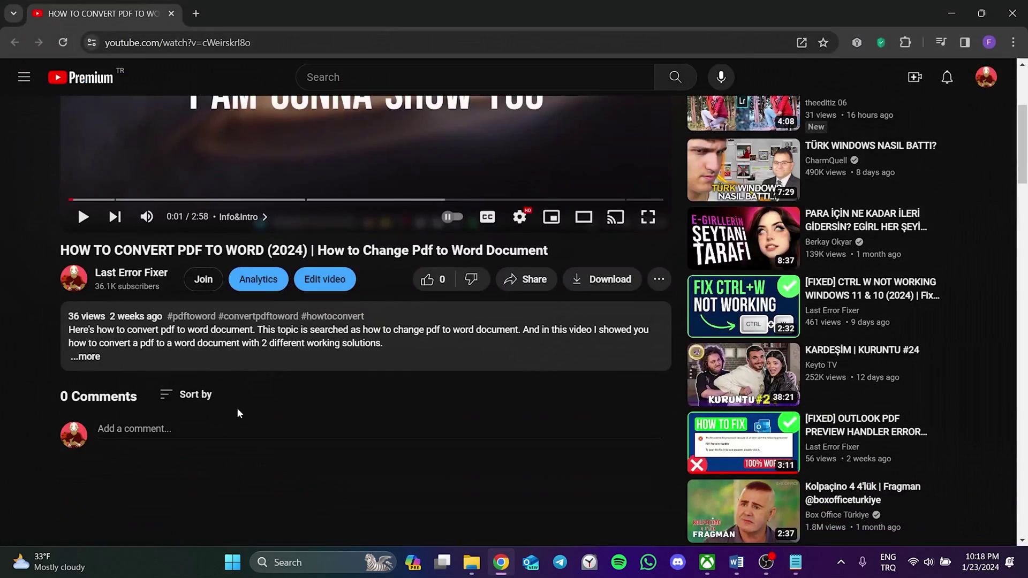
click(117, 358)
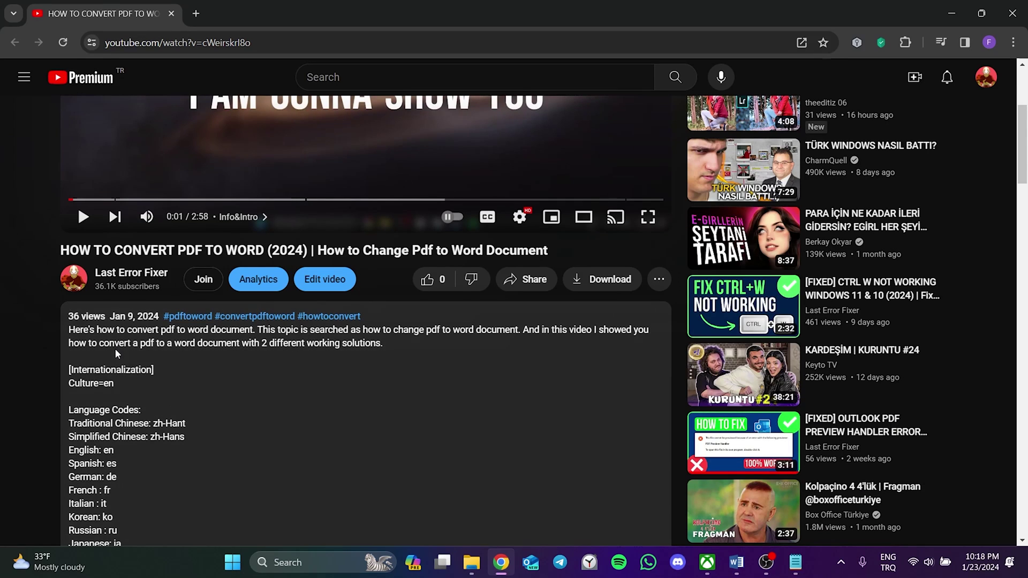
scroll(140, 342, down, 2)
drag(142, 321, 145, 321)
key(ctrl+c)
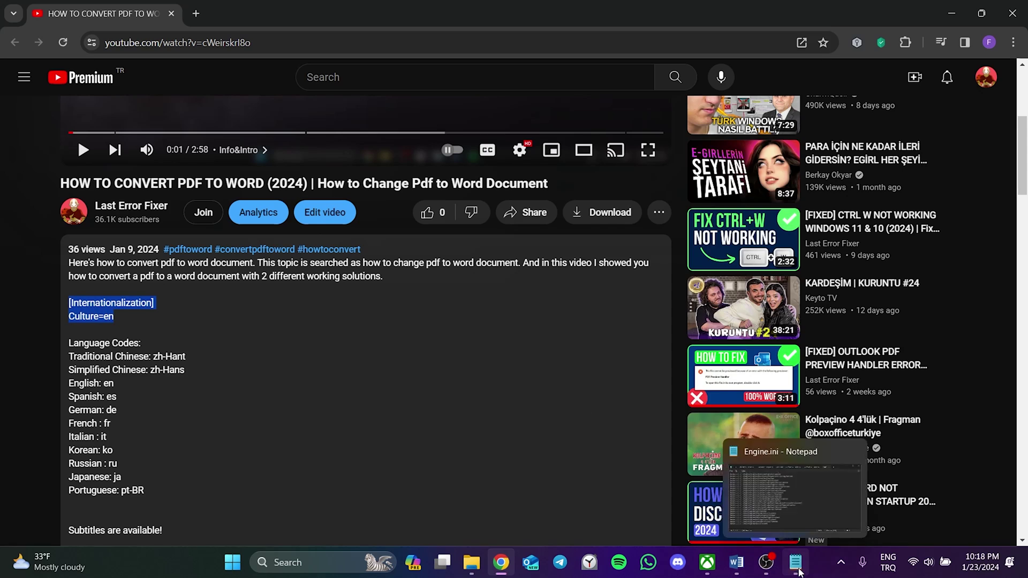
click(796, 570)
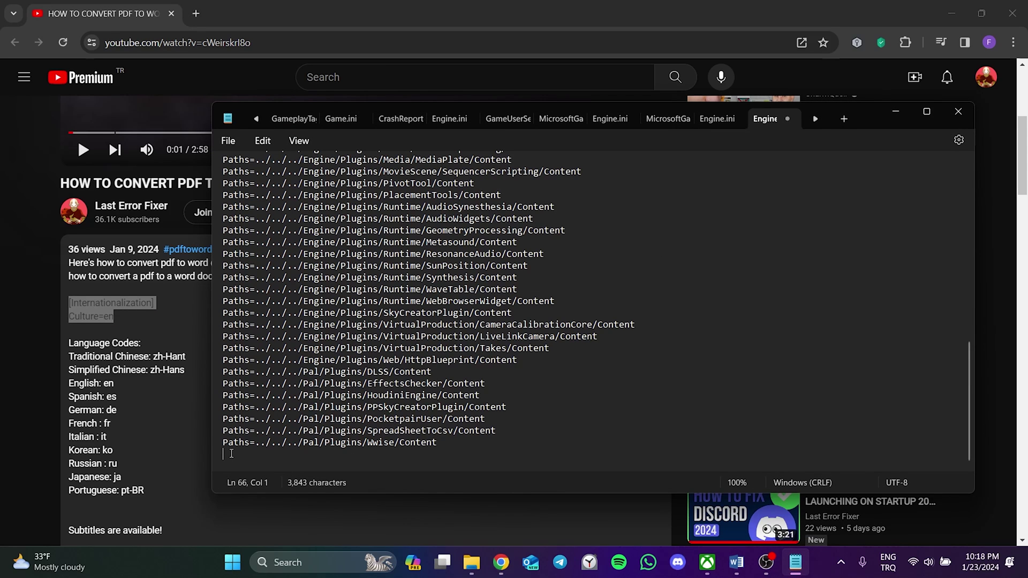
- Paste the [Internationalization] Culture=en lines at the end of Engine.ini and switch back to YouTube
key(ctrl+v)
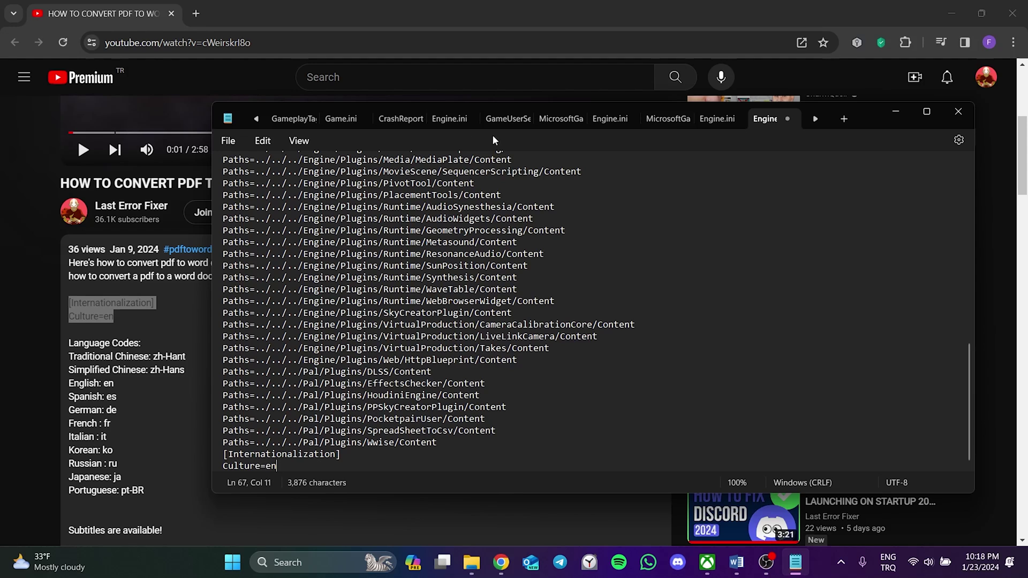
click(155, 383)
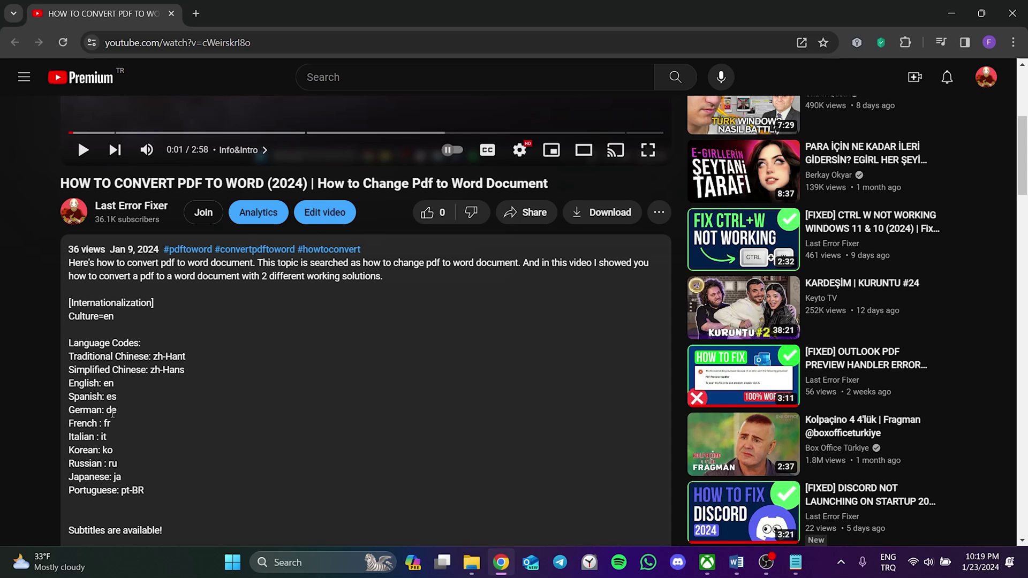
- Select German's code 'de' in the description's language list, then return to Engine.ini in Notepad
double_click(111, 410)
click(795, 564)
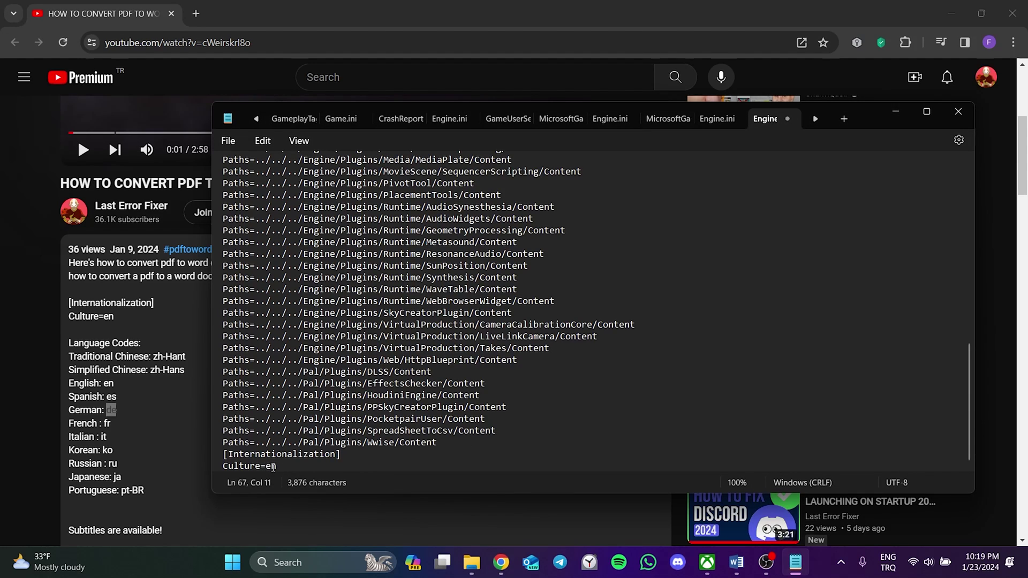
- Replace Culture=en with Culture=de in Engine.ini
double_click(273, 467)
key(BackSpace)
text(de)
- Save Engine.ini via File > Save, close Notepad and minimize Chrome
click(228, 141)
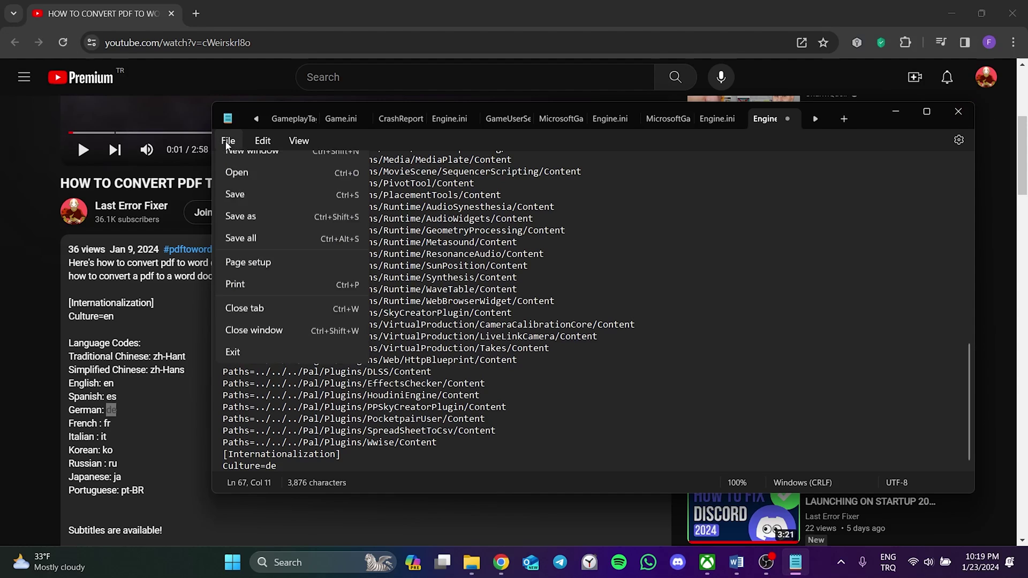
click(301, 230)
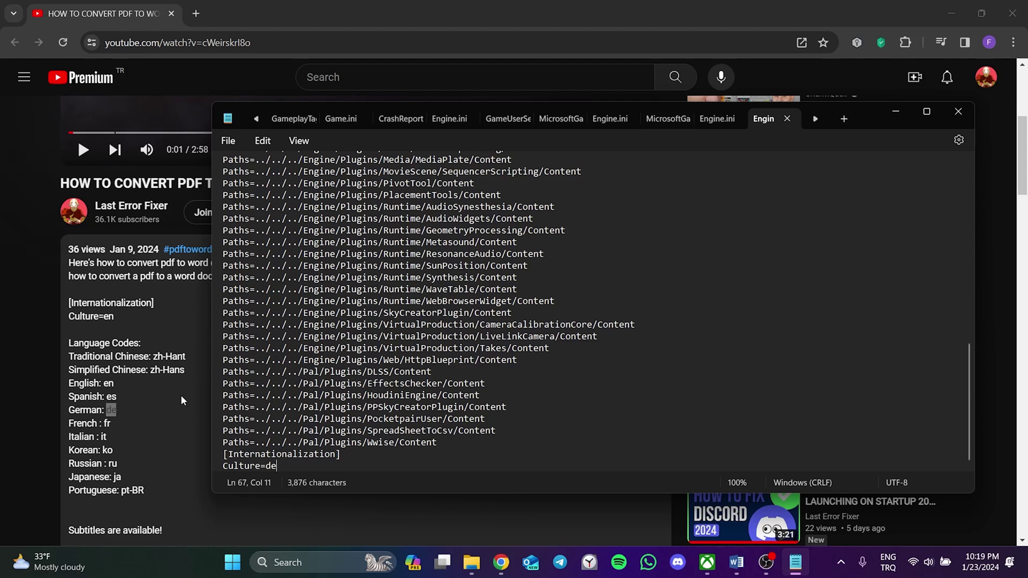
click(953, 119)
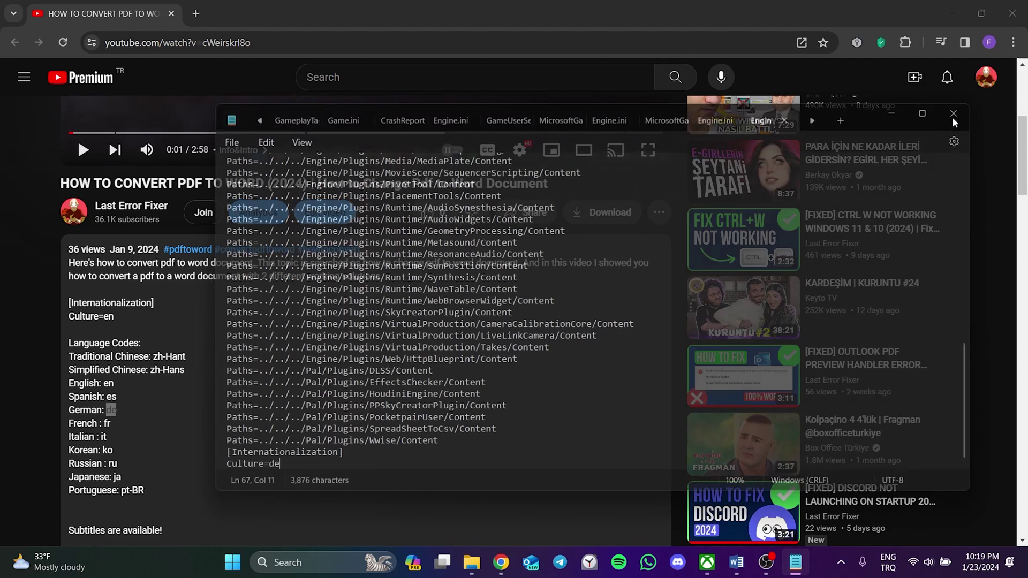
click(951, 14)
- Minimize File Explorer and press PLAY on Palworld's Xbox app page
click(951, 9)
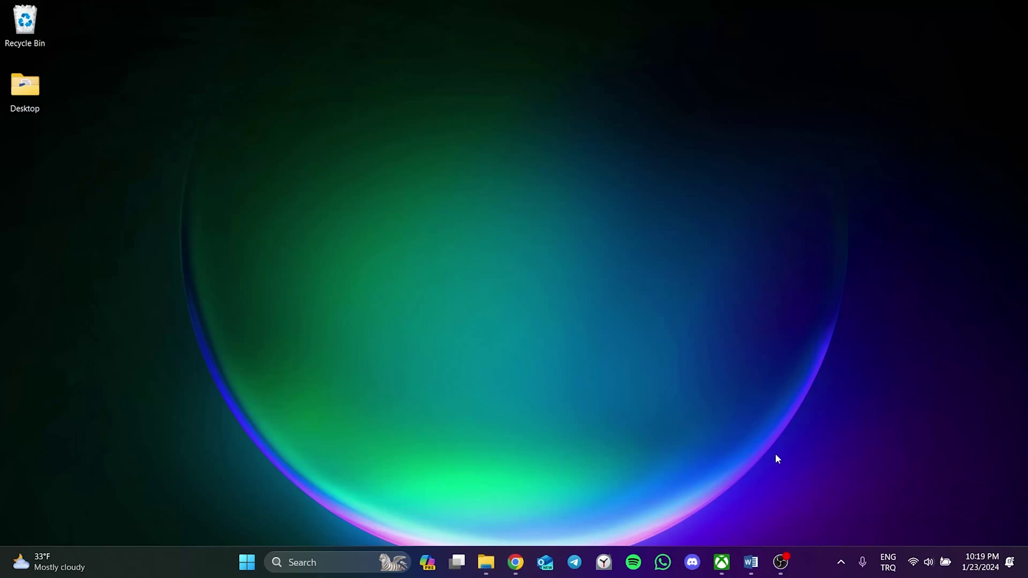
click(726, 566)
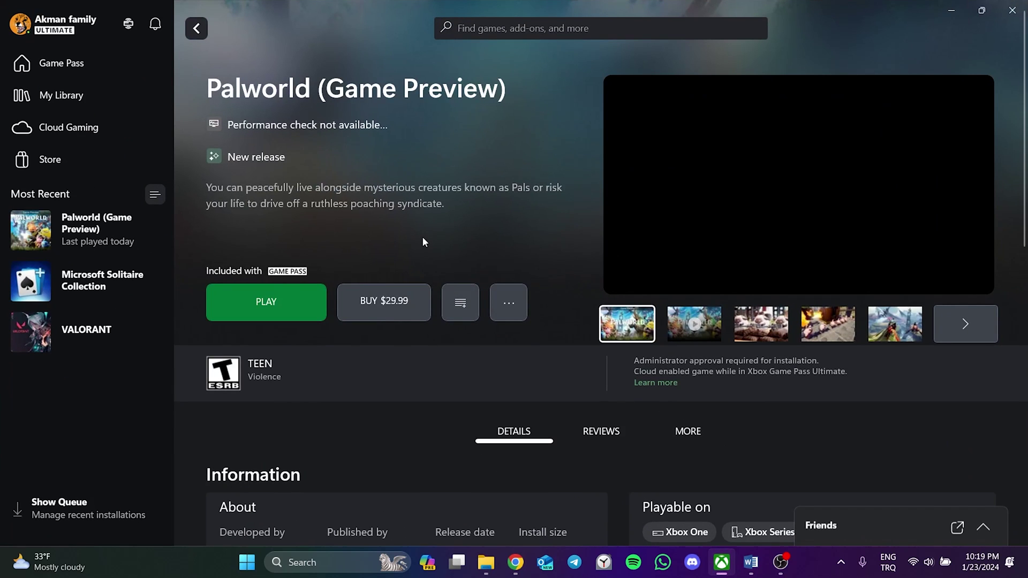
click(264, 305)
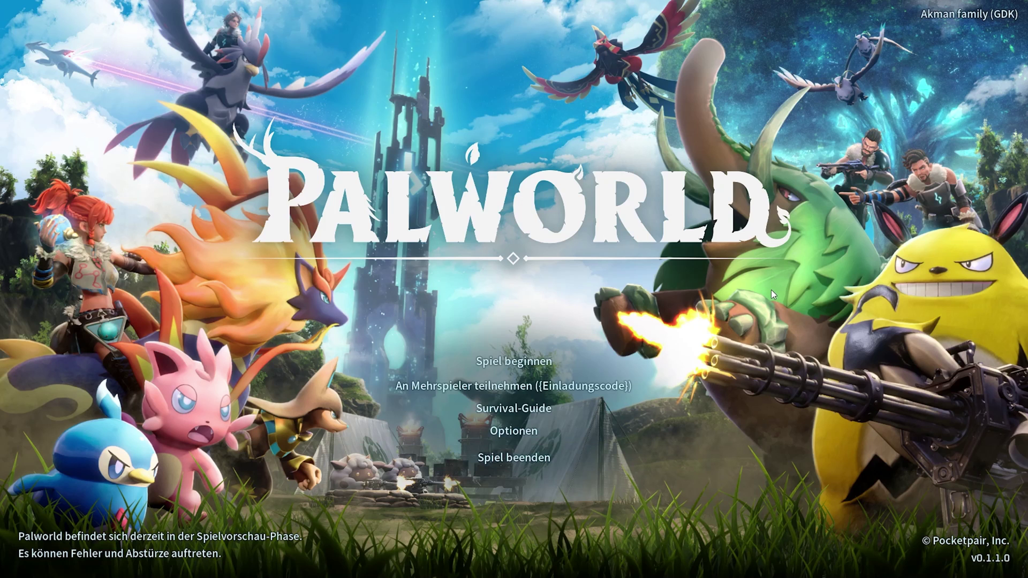
- Quit the game with Alt+F4, reopen Engine.ini and save it with Culture=en
key(alt+F4)
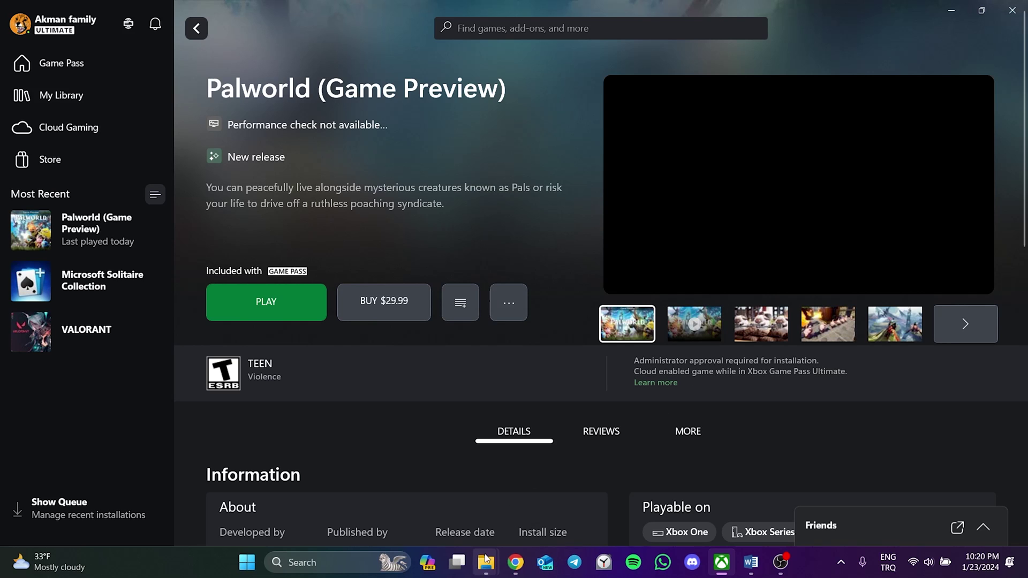
mouse_move(485, 560)
mouse_move(299, 508)
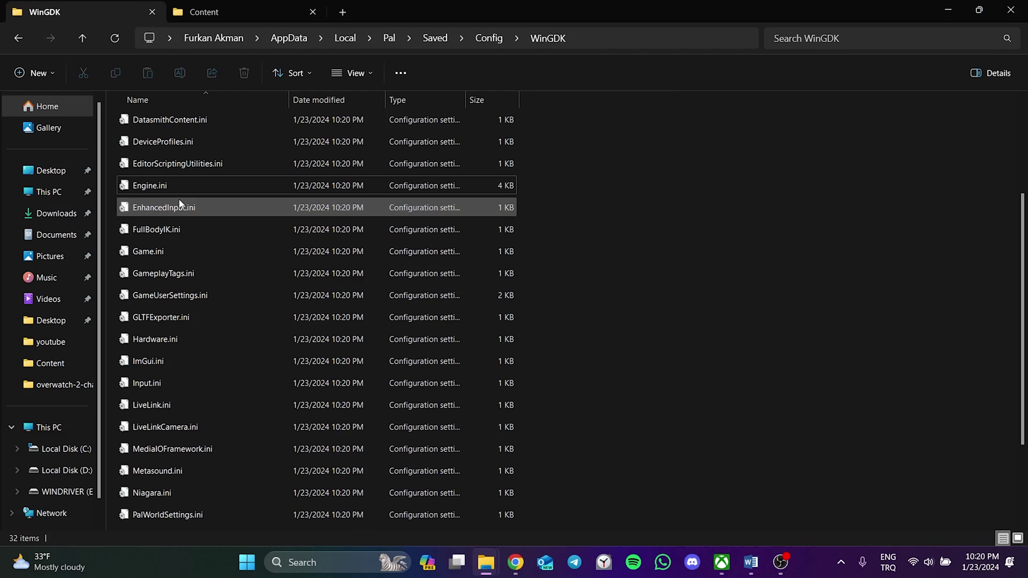
double_click(171, 185)
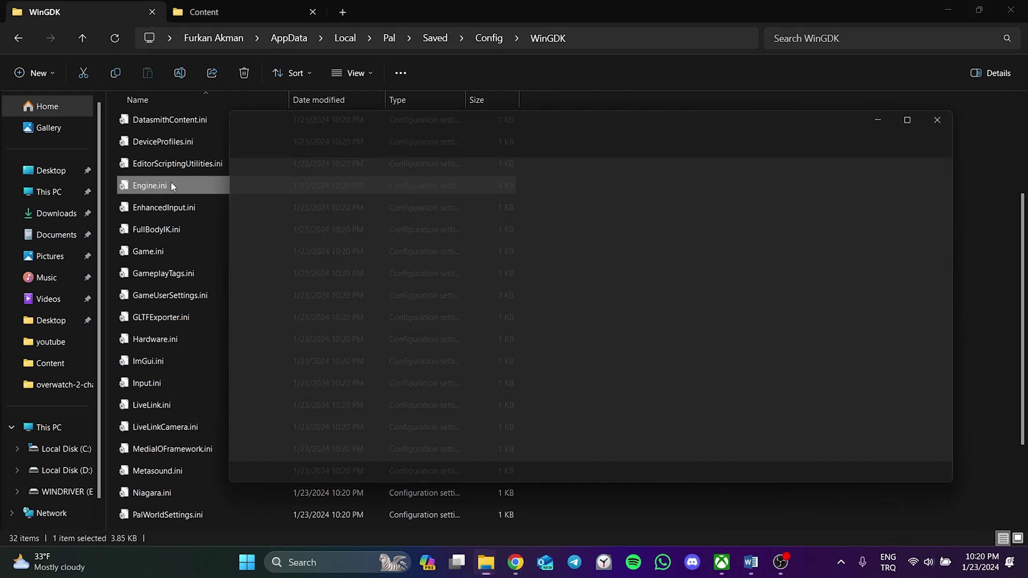
scroll(243, 440, down, 15)
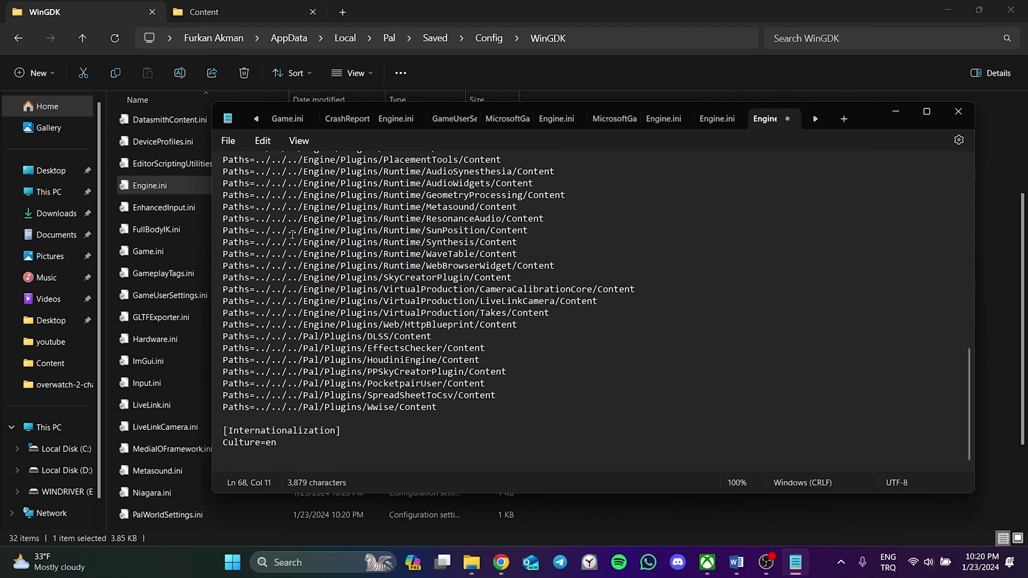
click(228, 141)
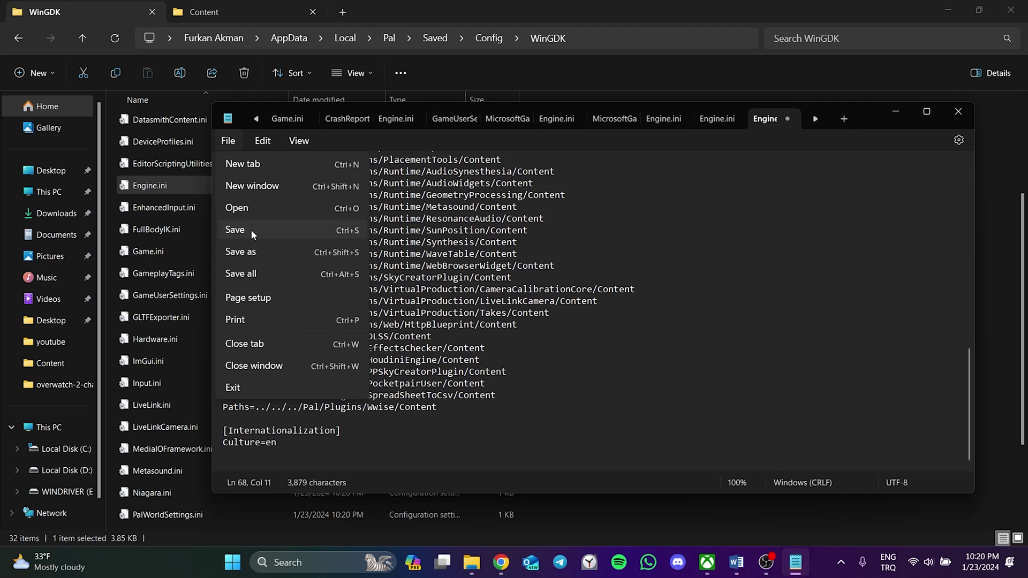
click(236, 230)
- Close Notepad, relaunch Palworld from the Xbox app, and bring the YouTube page forward
click(959, 112)
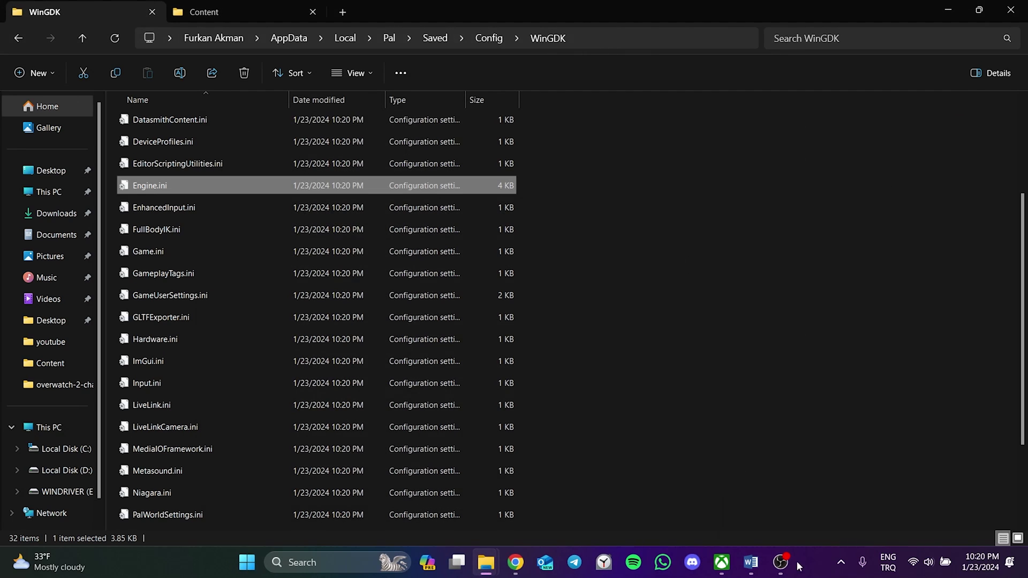
click(708, 562)
click(290, 301)
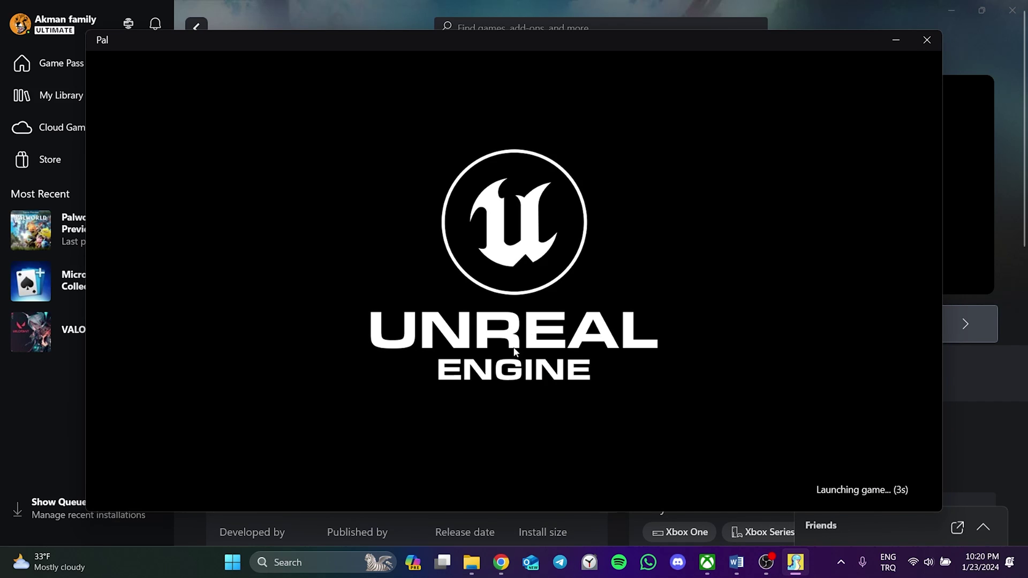
click(501, 563)
scroll(137, 269, down, 3)
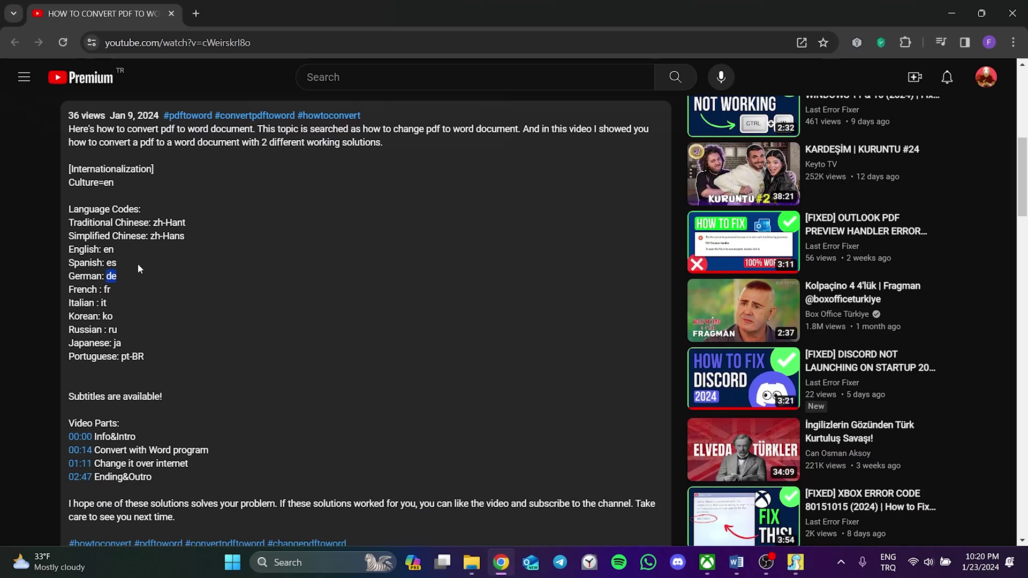
click(137, 297)
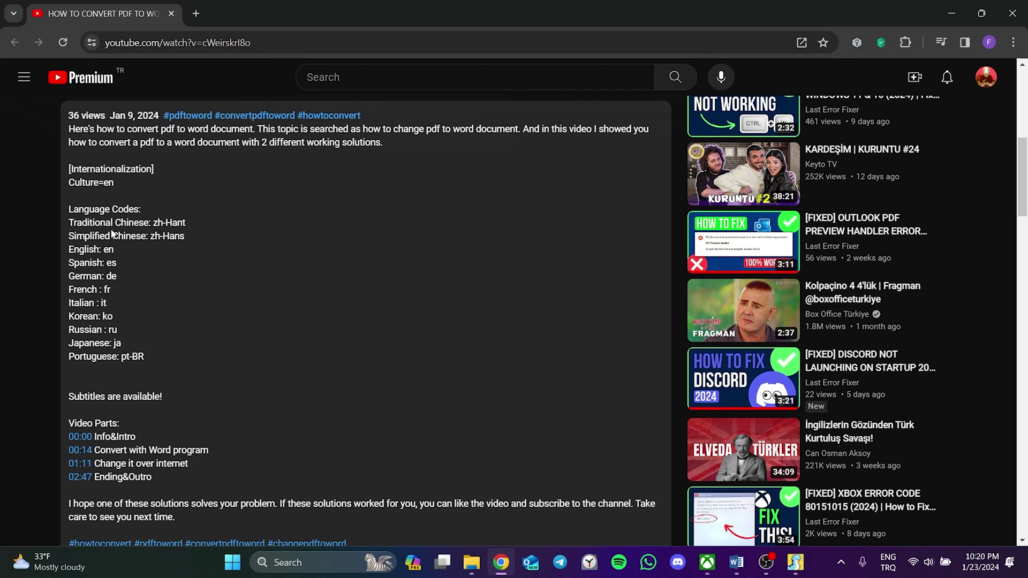